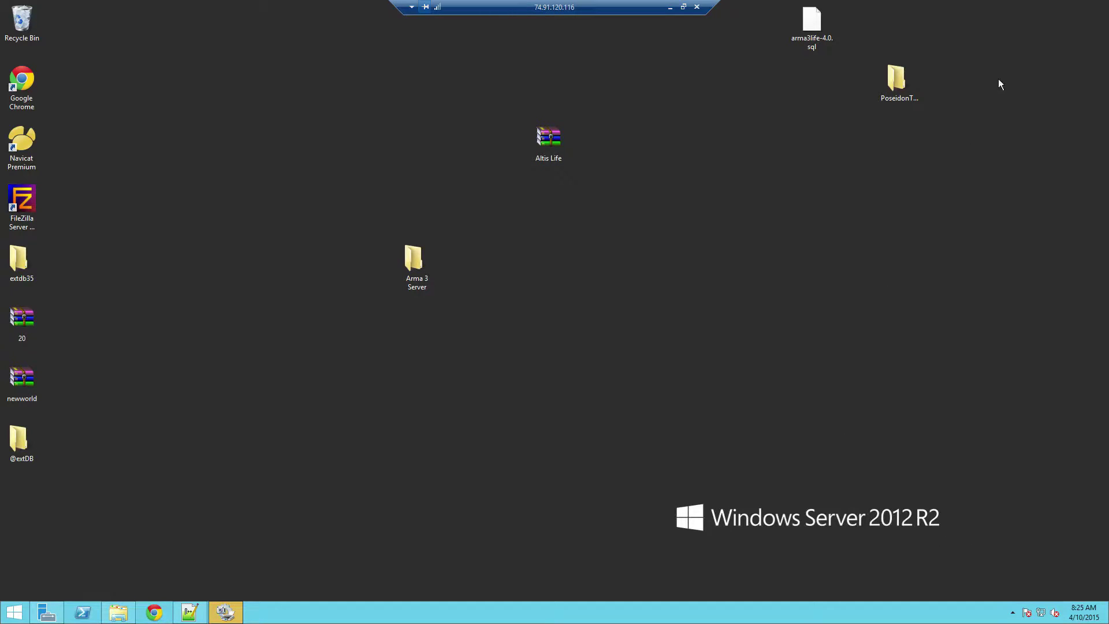
# Bring up the Start screen with an empty Search pane scoped to Everywhere.
pyautogui.moveTo(1106, 58)
# Search the Start screen for 'firewall' and launch Windows Firewall with Advanced Security.
pyautogui.click(13, 613)
pyautogui.click(1071, 47)
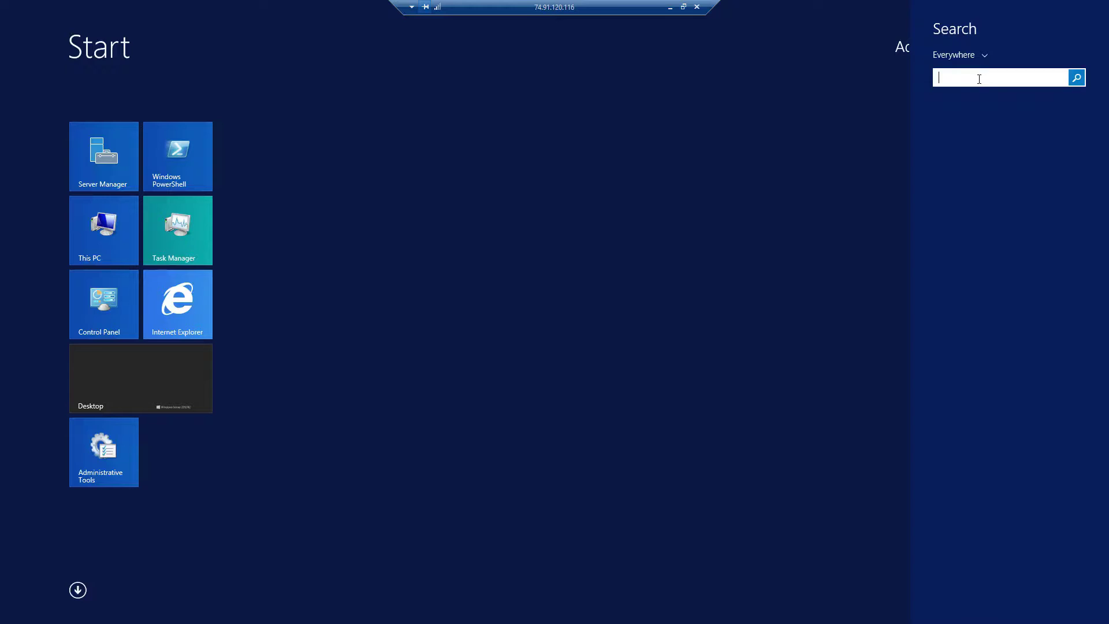
pyautogui.write('firwal')
pyautogui.press('BackSpace')
pyautogui.press('BackSpace')
pyautogui.press('BackSpace')
pyautogui.press('BackSpace')
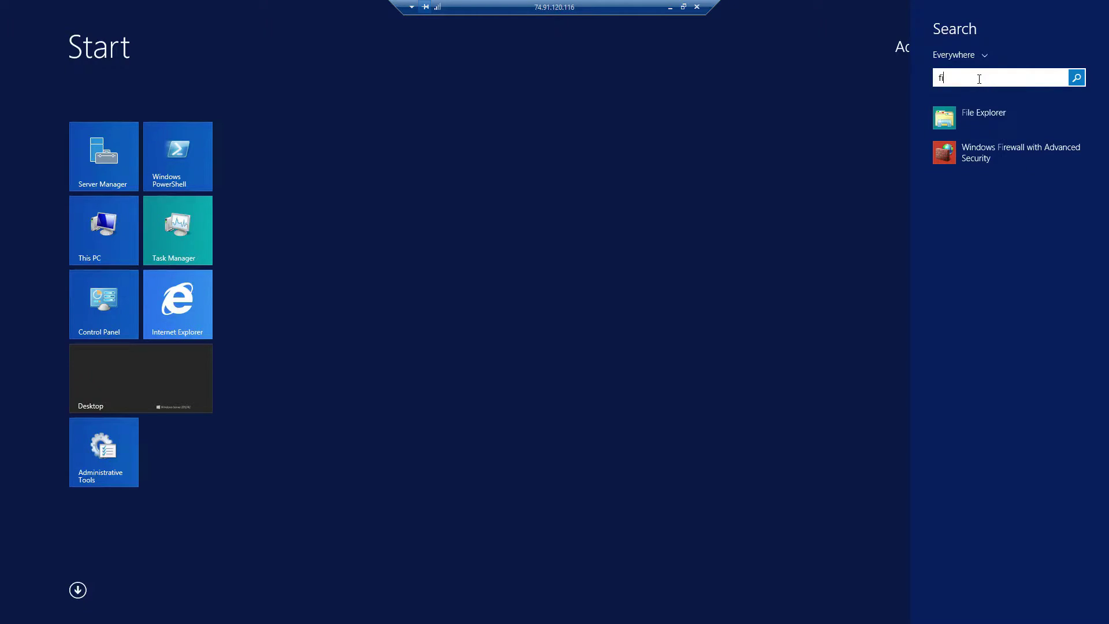
pyautogui.write('rewall with Advanced Security')
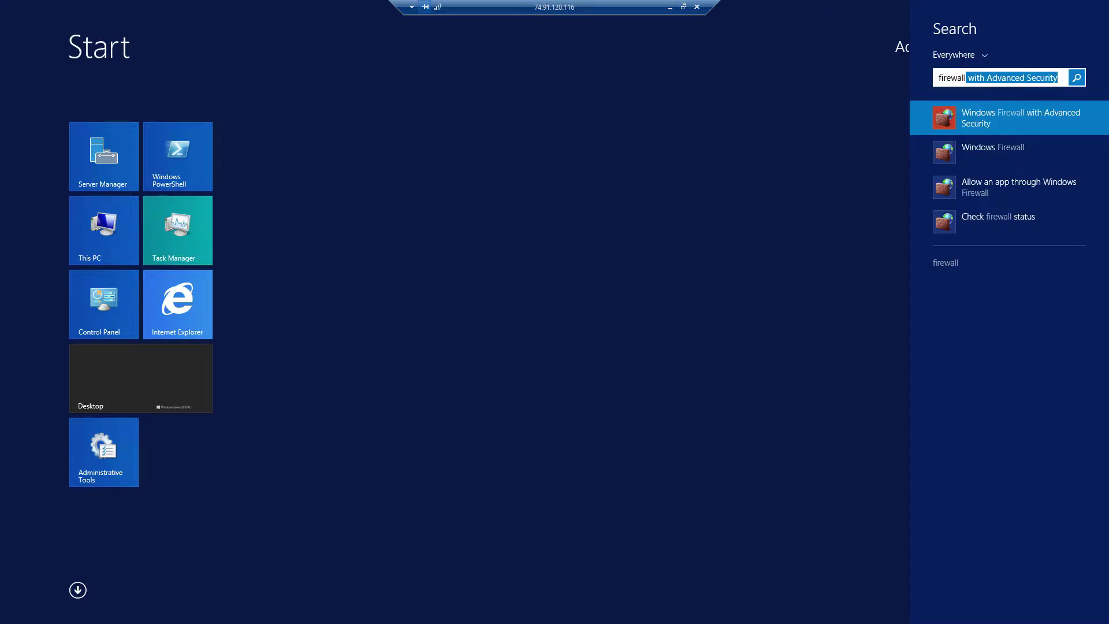
pyautogui.click(1008, 119)
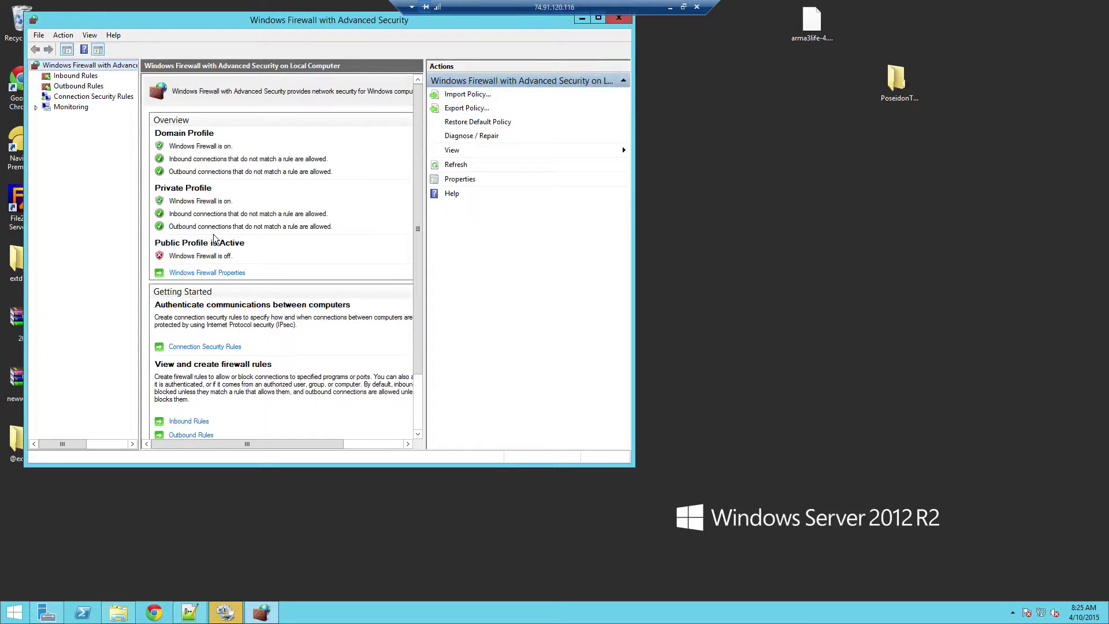
# Centre the console, show Inbound Rules, and start a new Port-type inbound rule.
pyautogui.moveTo(293, 26); pyautogui.dragTo(525, 100)
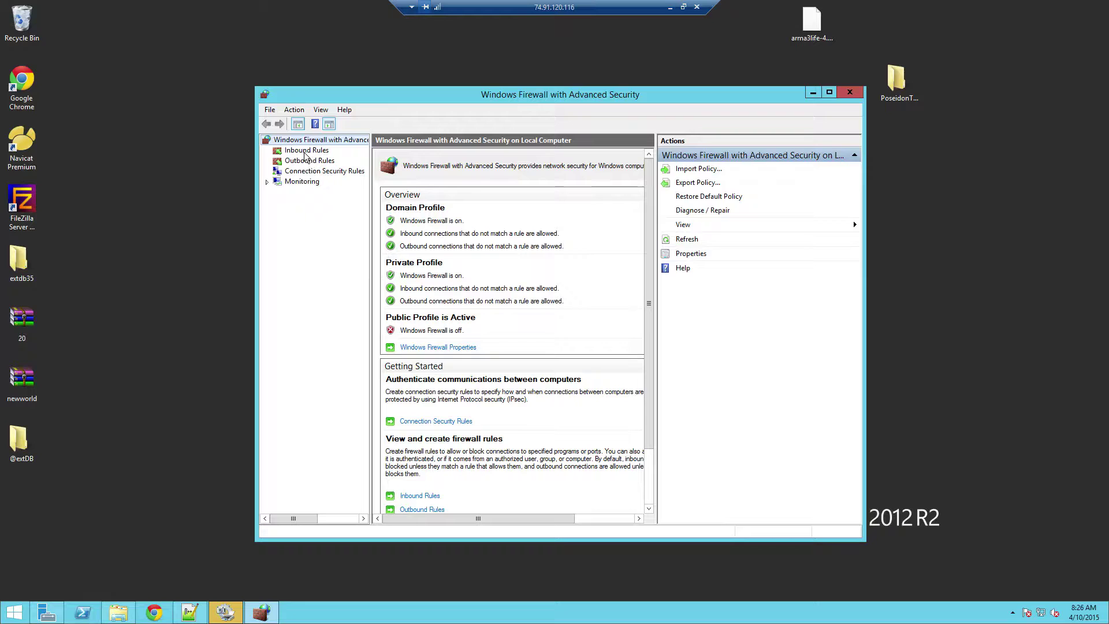
pyautogui.click(305, 152)
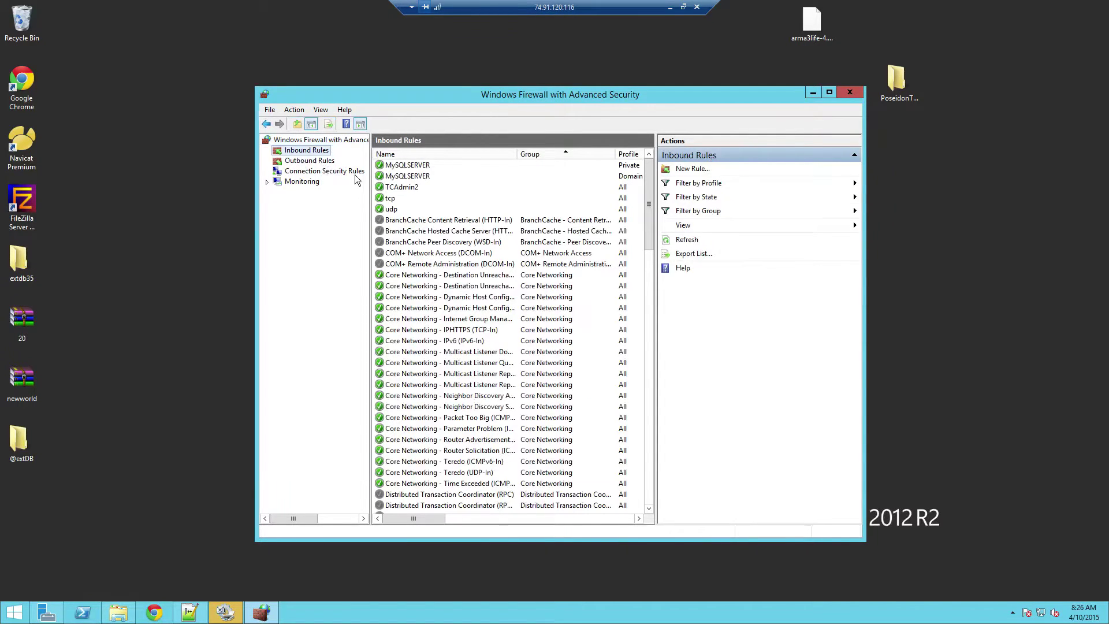
pyautogui.click(695, 169)
pyautogui.click(200, 204)
# Set the new rule to TCP with specific local ports 2302,2303.
pyautogui.click(389, 388)
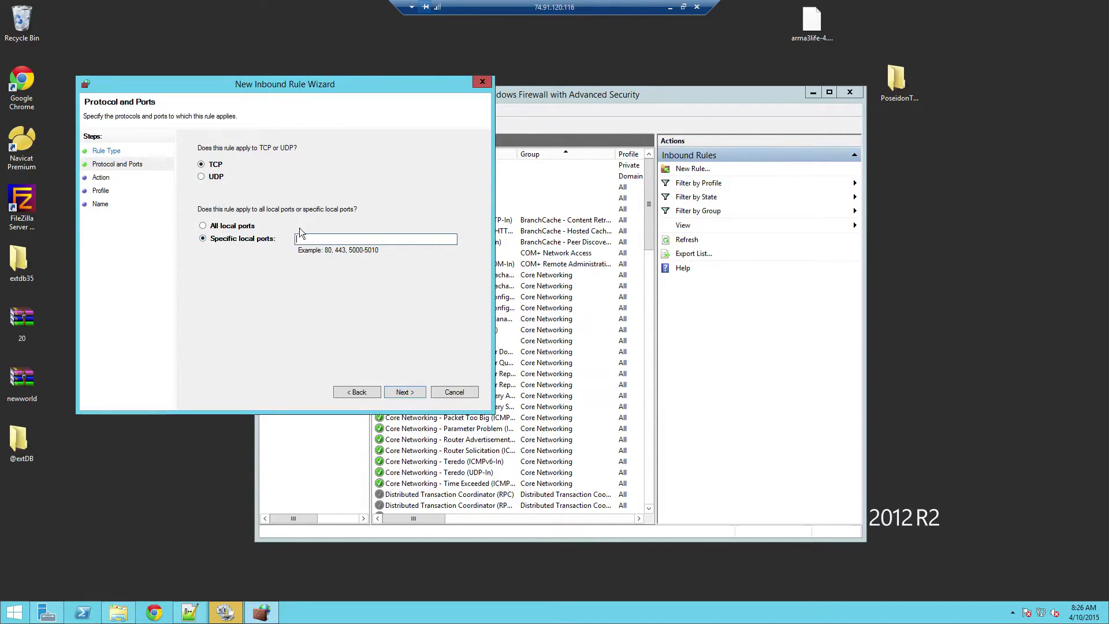
pyautogui.write('2390')
pyautogui.press('BackSpace')
pyautogui.press('BackSpace')
pyautogui.write('02')
pyautogui.press('BackSpace')
pyautogui.press('BackSpace')
pyautogui.press('BackSpace')
pyautogui.write('302, 2303')
pyautogui.press('Left')
pyautogui.press('Left')
pyautogui.press('Left')
pyautogui.press('Left')
pyautogui.press('BackSpace')
pyautogui.click(398, 394)
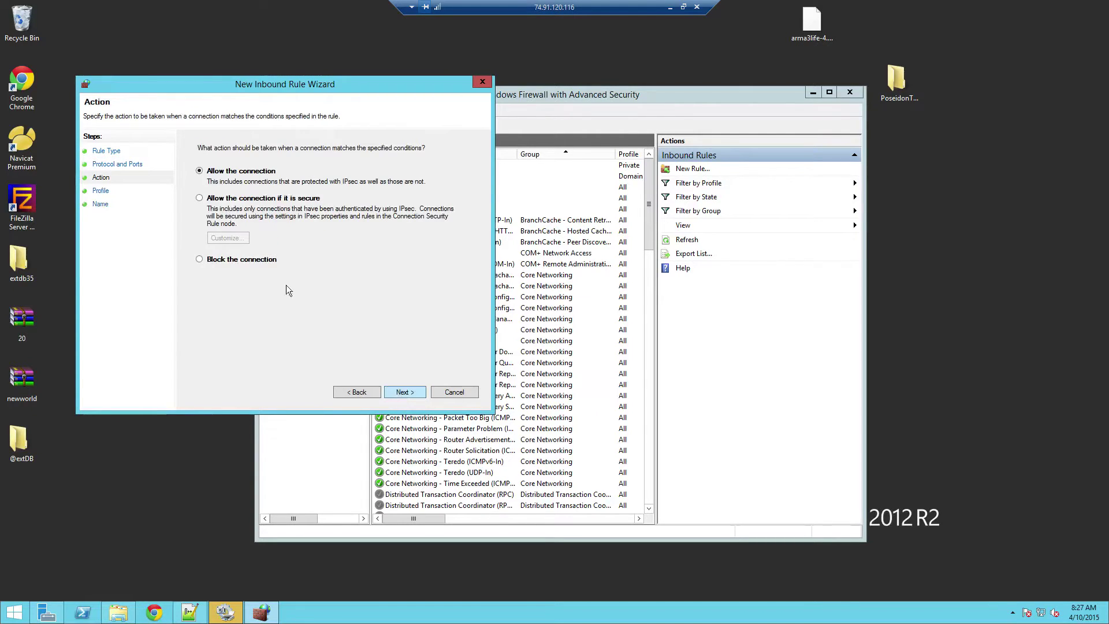
# Allow the connection on all profiles and name the rule 'Arma 3 Server'.
pyautogui.click(406, 391)
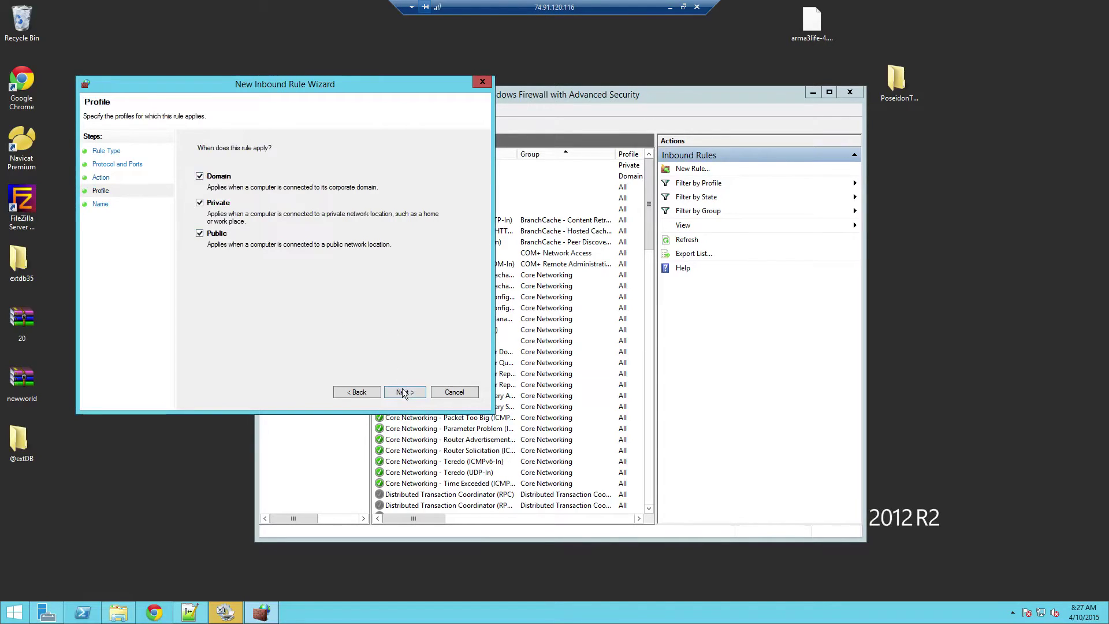
pyautogui.click(404, 391)
pyautogui.write('Arma 3 Server')
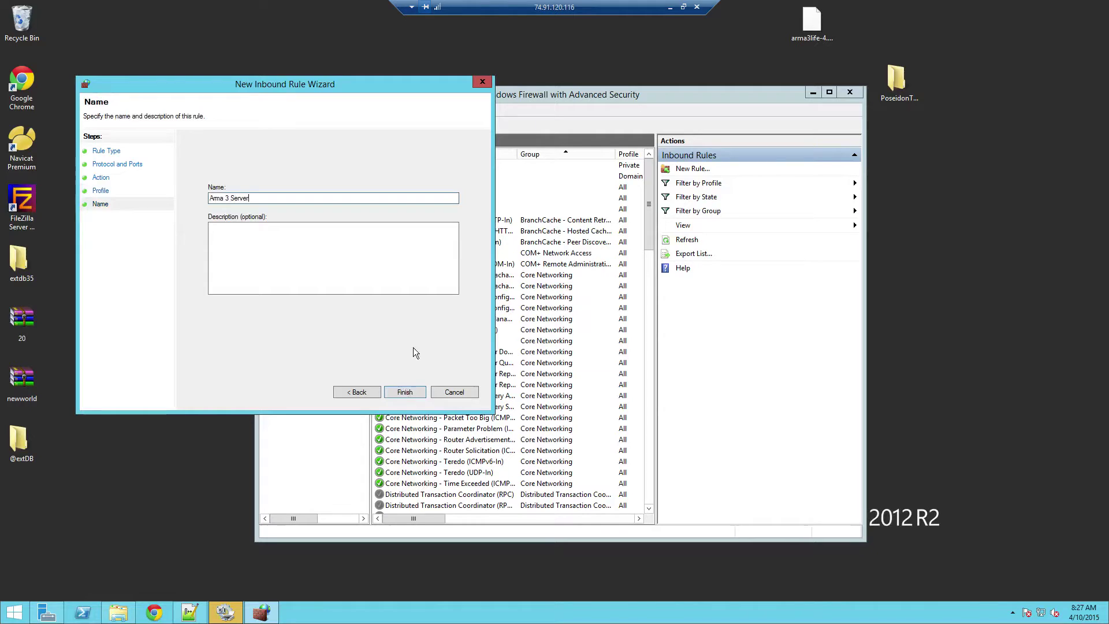
pyautogui.click(405, 392)
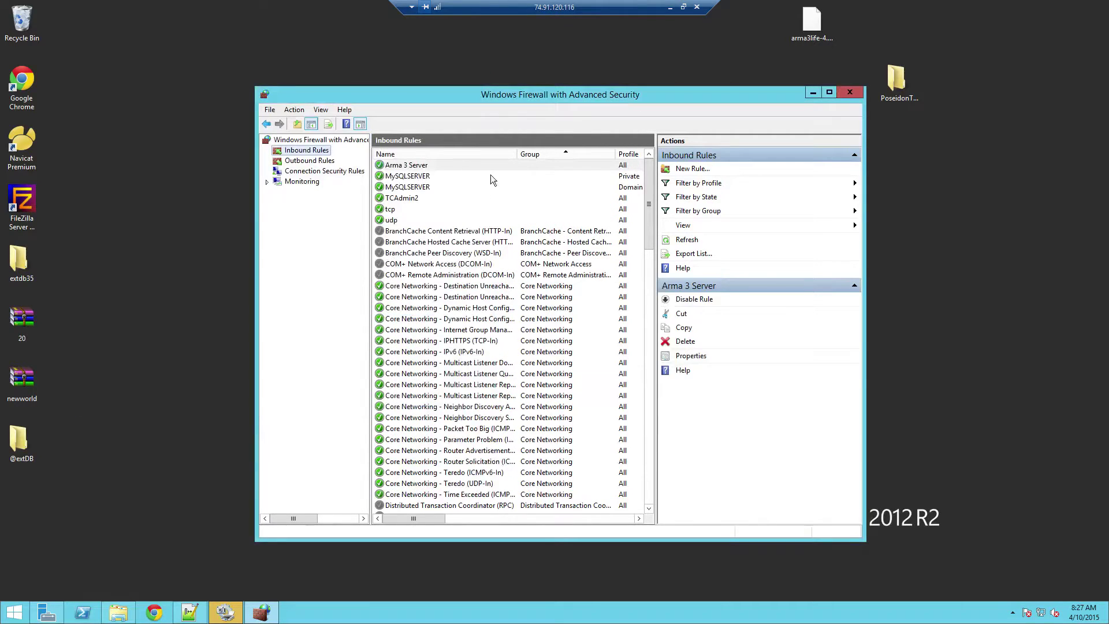
# Copy and paste the Arma 3 Server rule to create a duplicate.
pyautogui.click(679, 329)
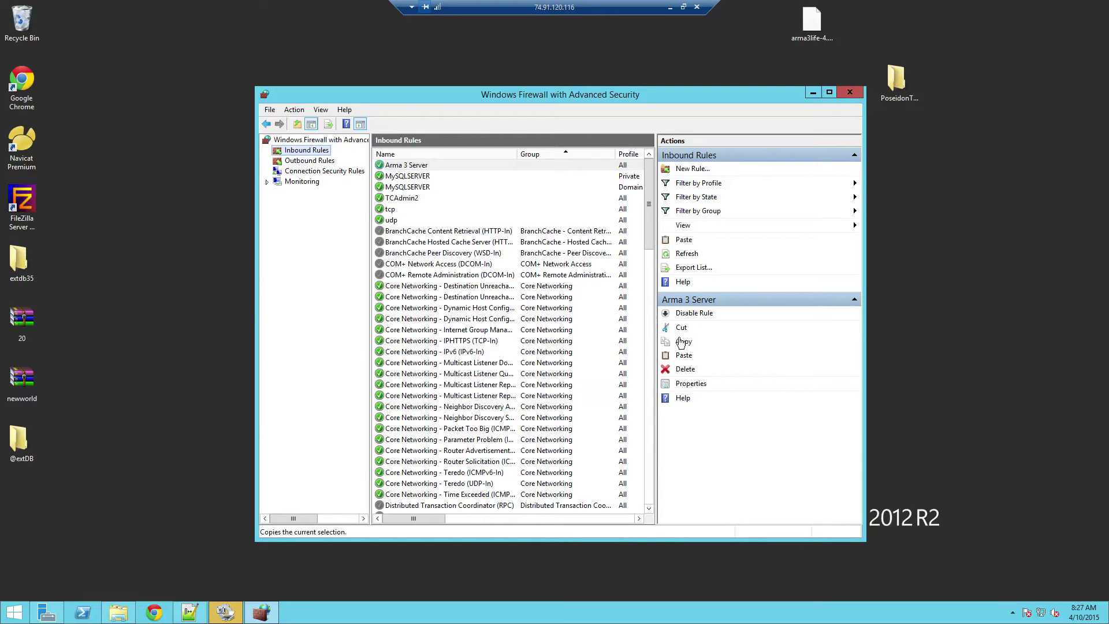
pyautogui.click(683, 356)
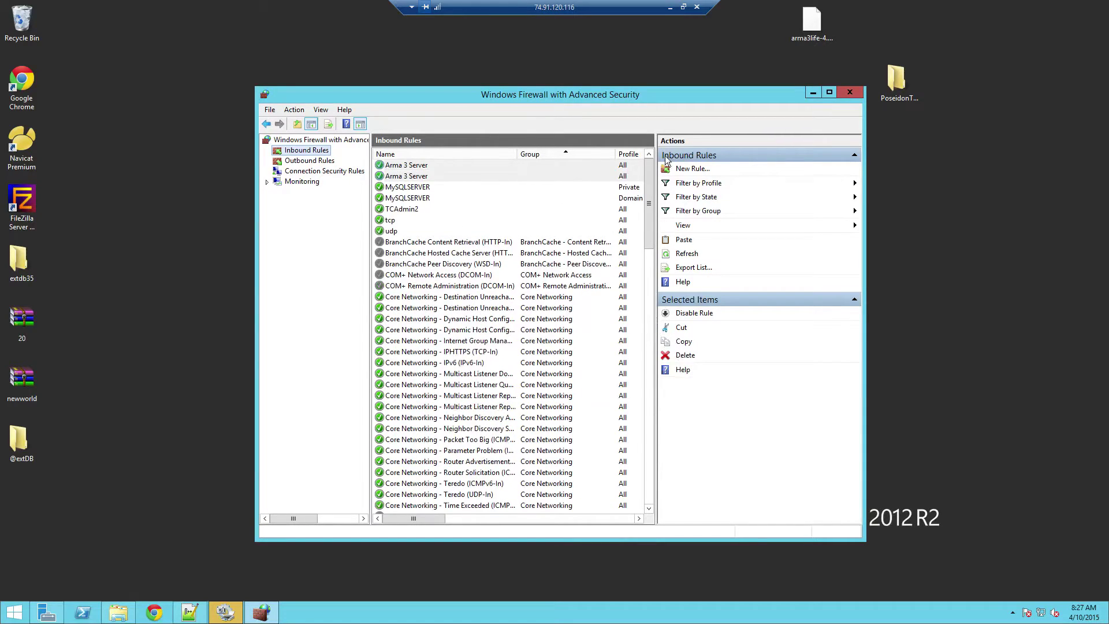
pyautogui.click(417, 176)
# Change one Arma 3 Server rule's protocol type to UDP in its properties.
pyautogui.rightClick(416, 168)
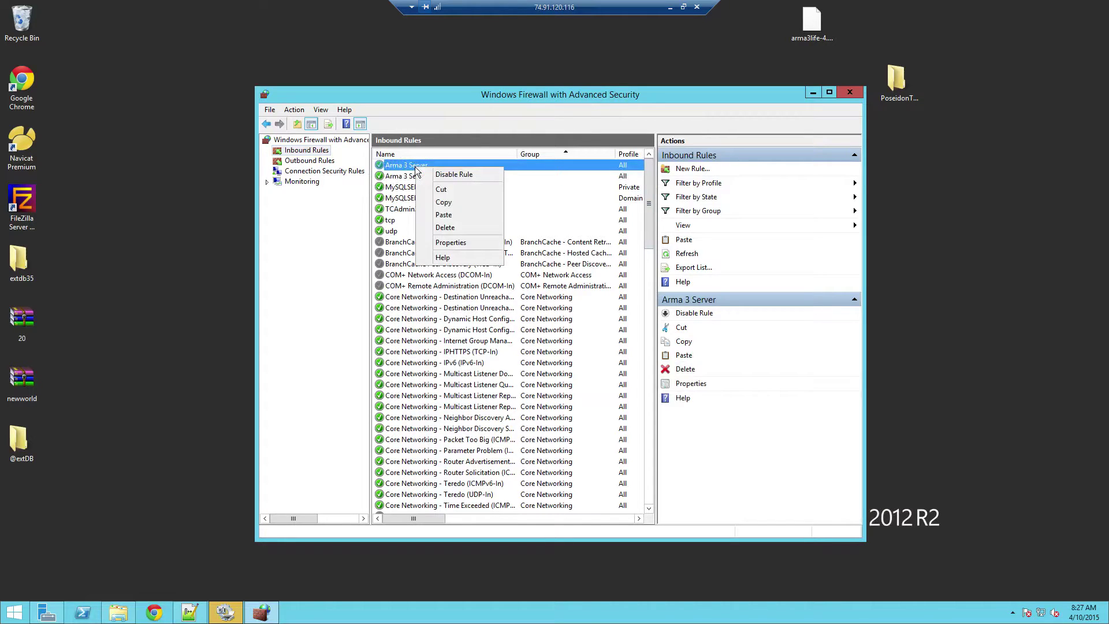
pyautogui.click(454, 243)
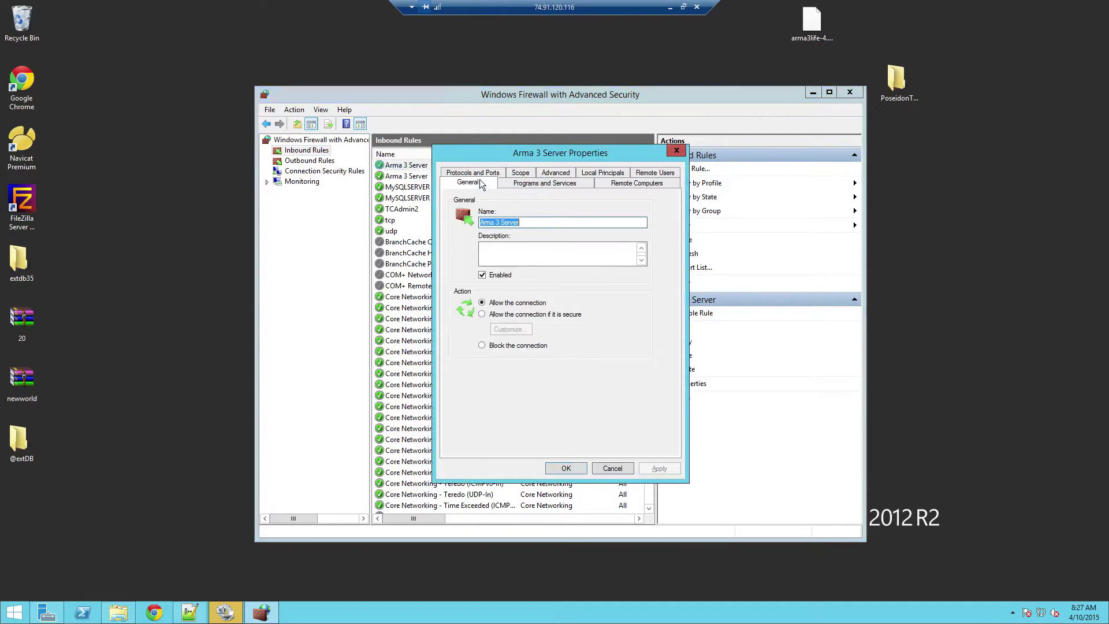
pyautogui.click(484, 174)
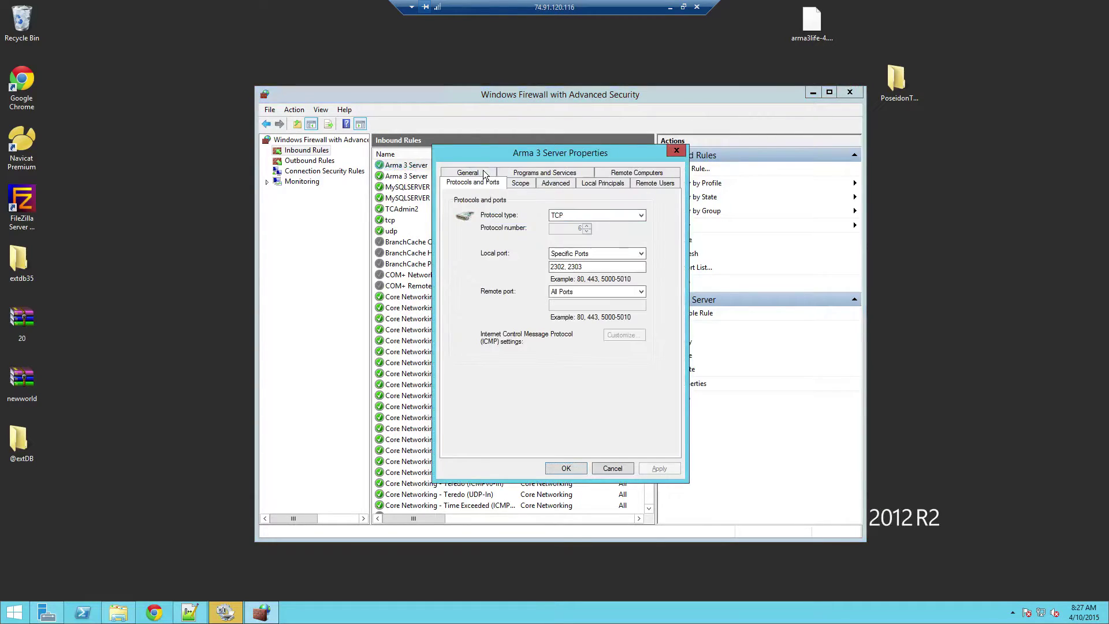
pyautogui.click(561, 216)
pyautogui.click(563, 270)
pyautogui.click(655, 467)
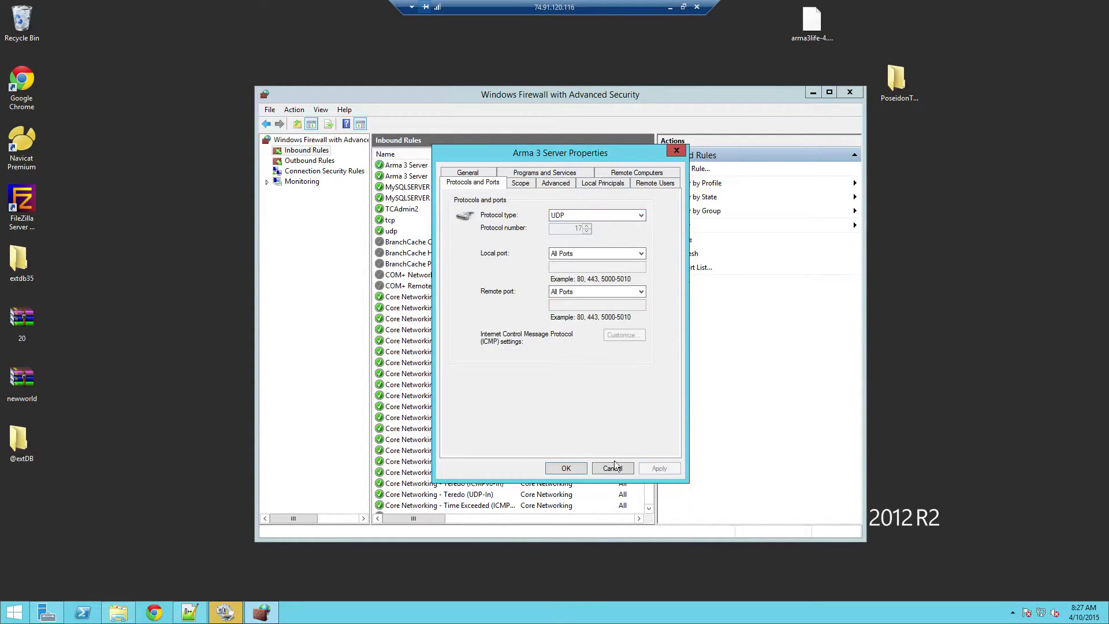
pyautogui.click(577, 469)
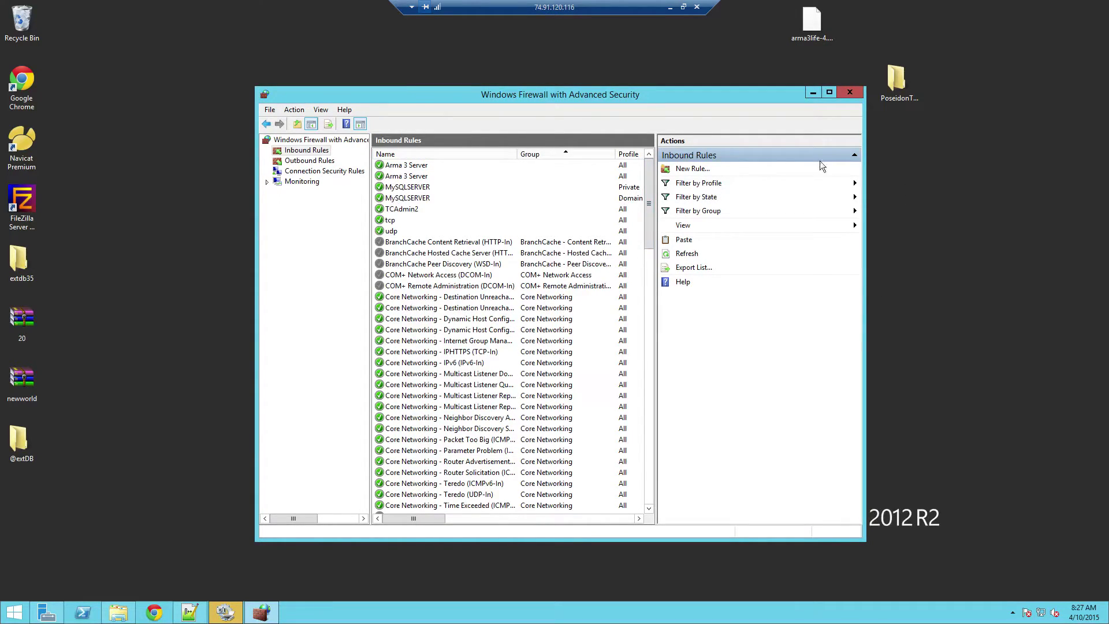
# Reposition the firewall console window showing both Arma 3 Server inbound rules.
pyautogui.moveTo(587, 95); pyautogui.dragTo(427, 89)
pyautogui.click(760, 529)
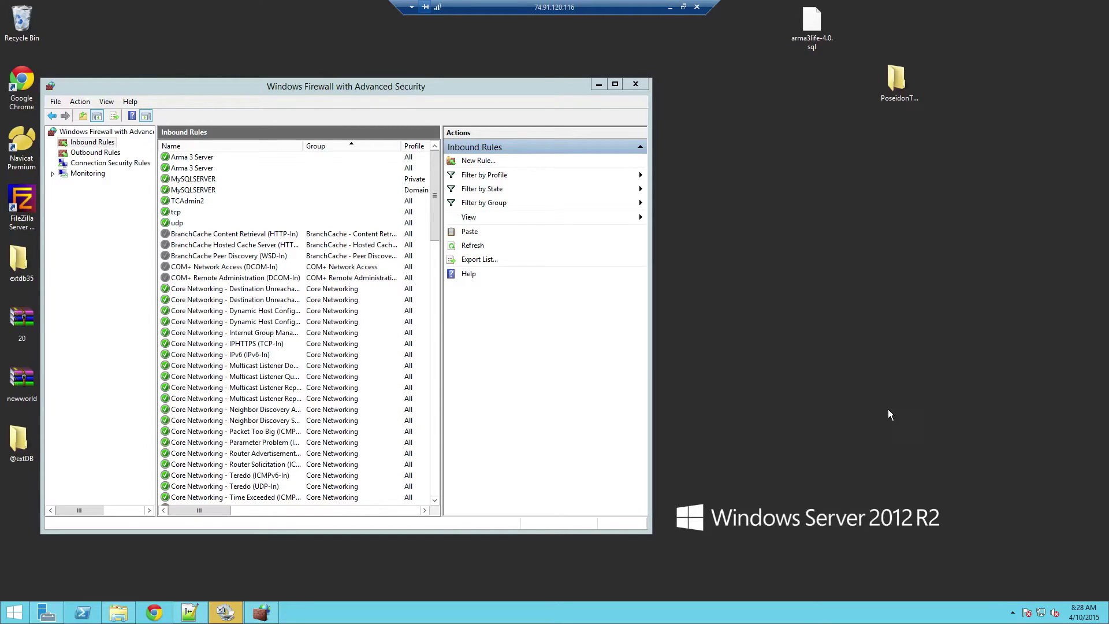
pyautogui.moveTo(431, 89); pyautogui.dragTo(577, 108)
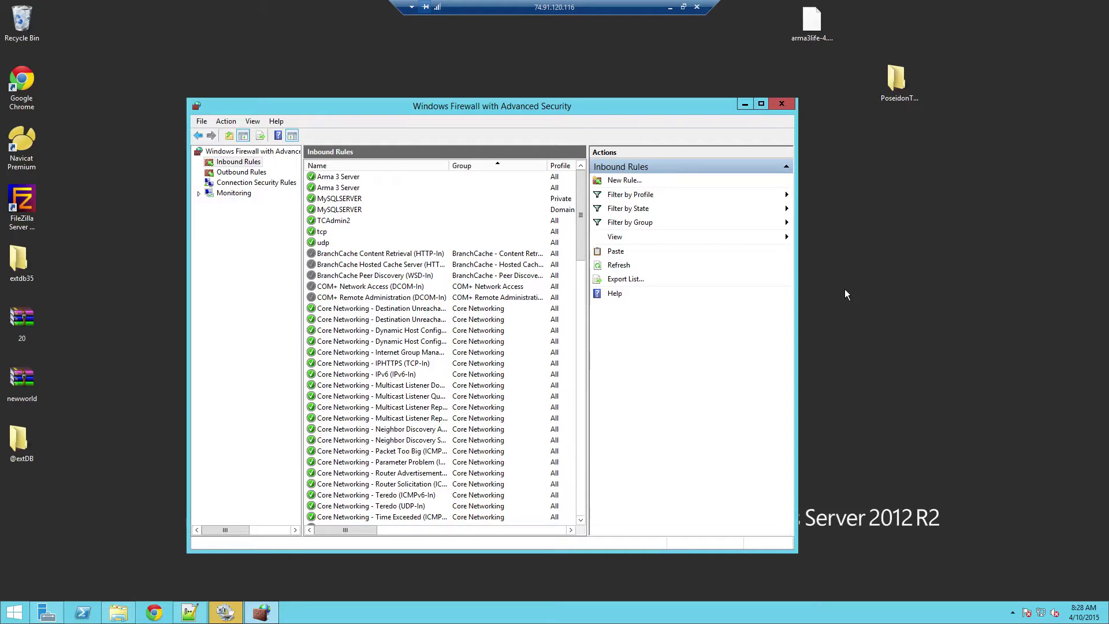
pyautogui.click(776, 106)
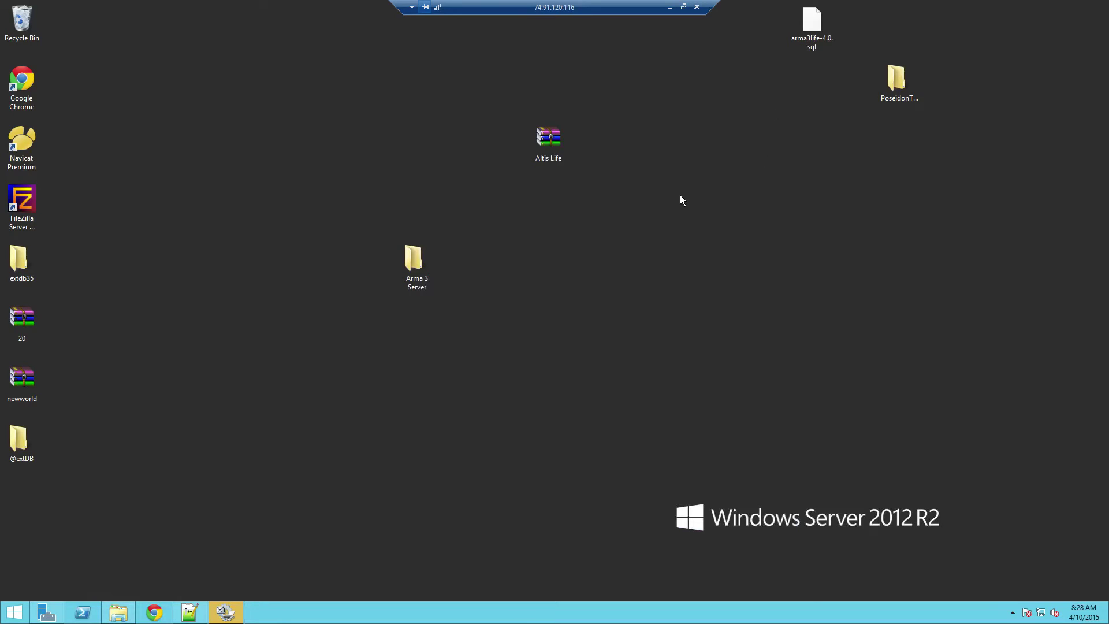